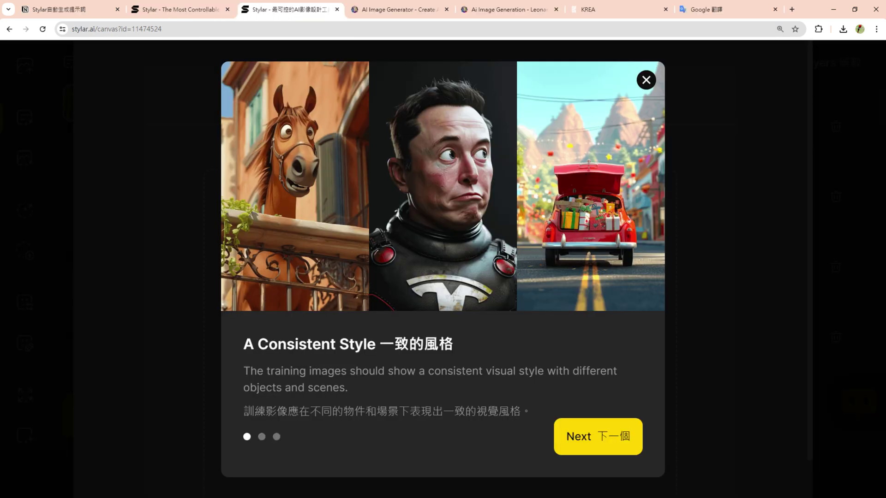
- Advance the style-training guide two tips to the 'Multiple Training Images' slide
click(598, 437)
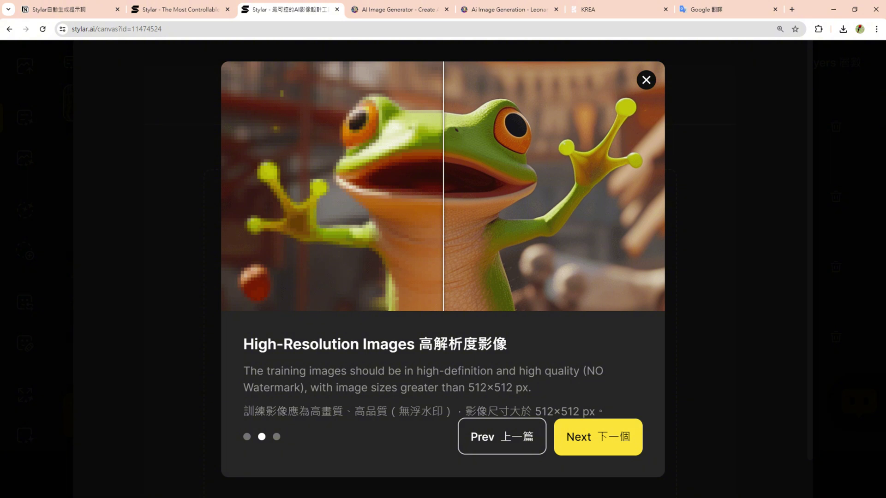
click(598, 436)
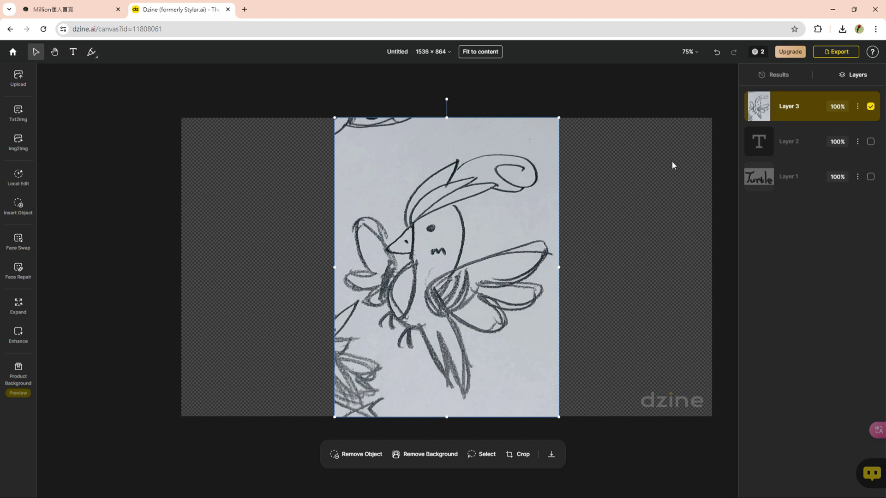
- Open the Img2Img settings and show the generated turtle images in the Results panel
click(19, 140)
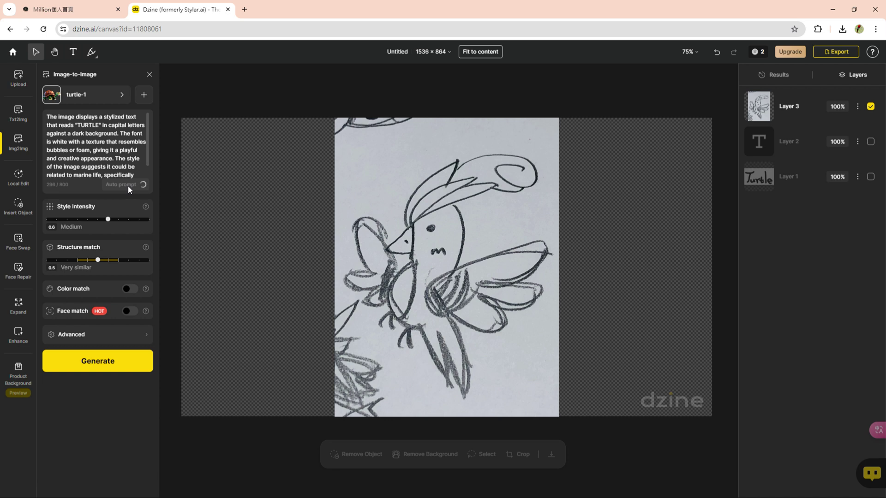
click(774, 79)
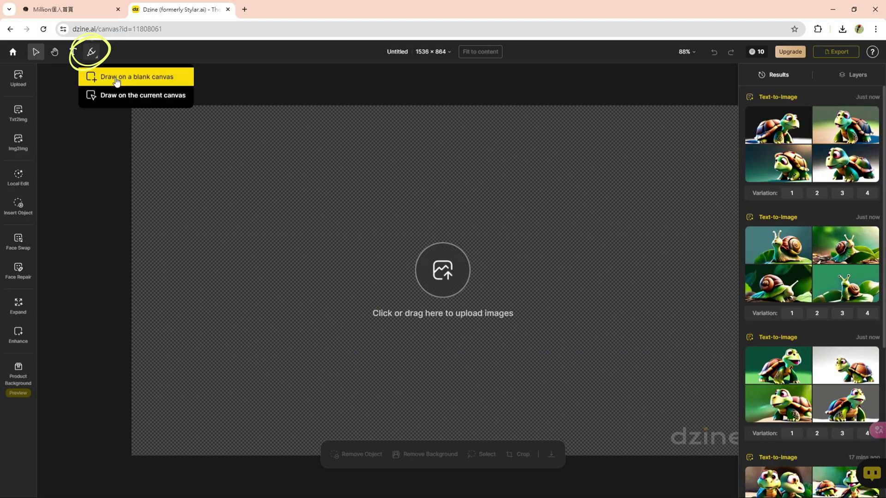
- Hand-draw the word 'Turtle' in brush strokes on a blank canvas
click(117, 81)
drag(155, 199, 330, 177)
drag(261, 217, 192, 397)
drag(270, 349, 350, 388)
drag(494, 293, 536, 393)
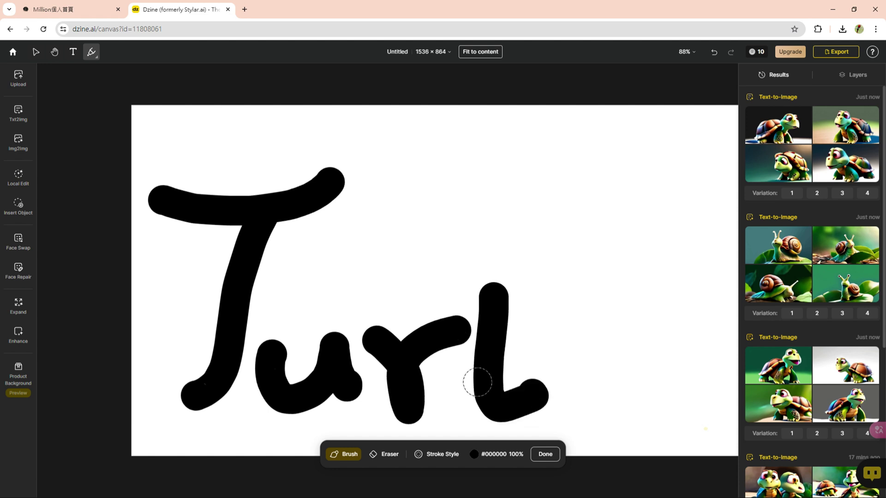
drag(572, 173, 586, 415)
drag(629, 377, 697, 418)
- Add a 'TURTLE' text layer set in the Rubik Bubbles font
click(19, 143)
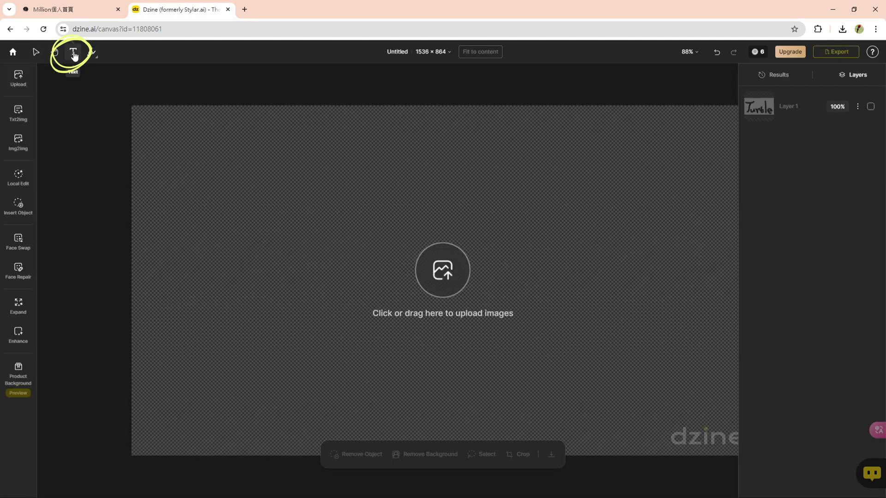
click(74, 55)
click(162, 152)
text(TURTLE)
click(360, 471)
click(361, 372)
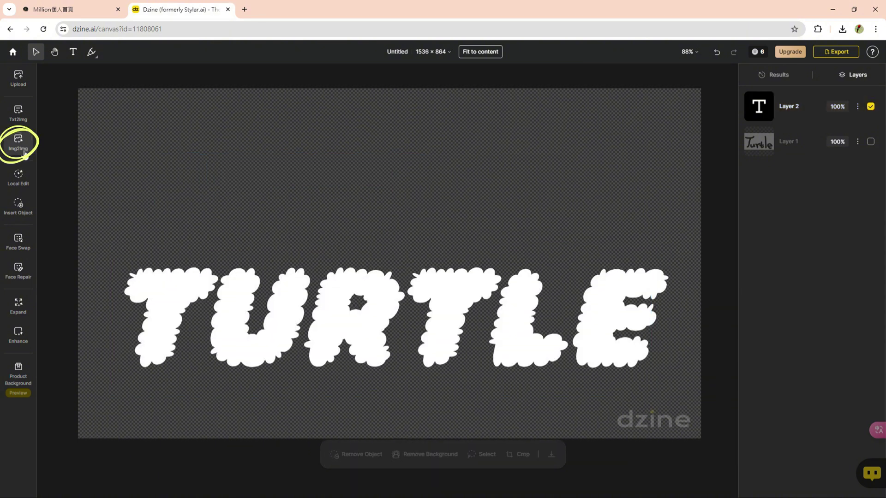
- Open Image-to-Image for the TURTLE layer with turtle-1 style, intensity 0.8, structure match 0.5
click(25, 153)
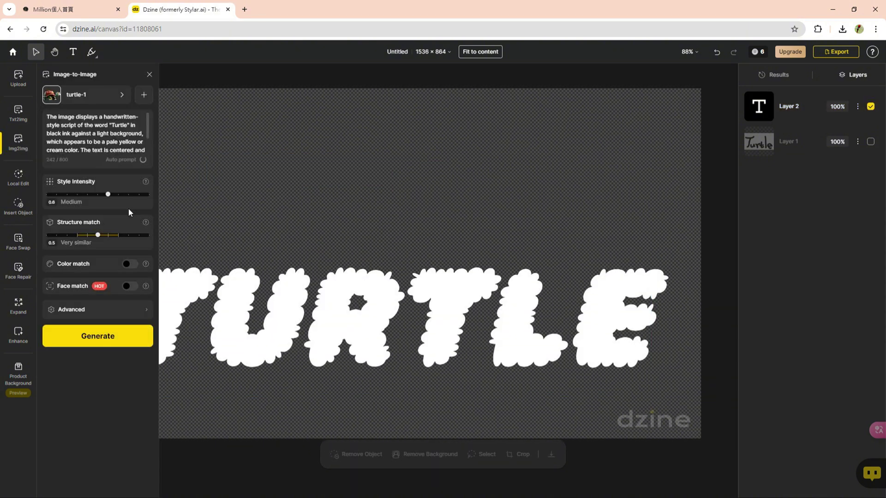